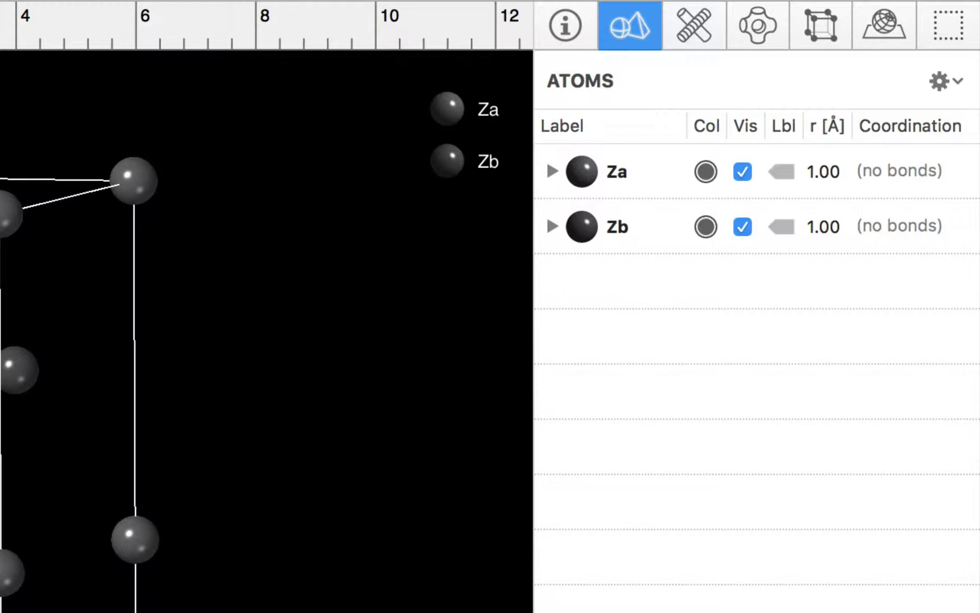
- Glance at the Bonds list, then return to the Atoms list showing unbonded Za and Zb
left_click(701, 20)
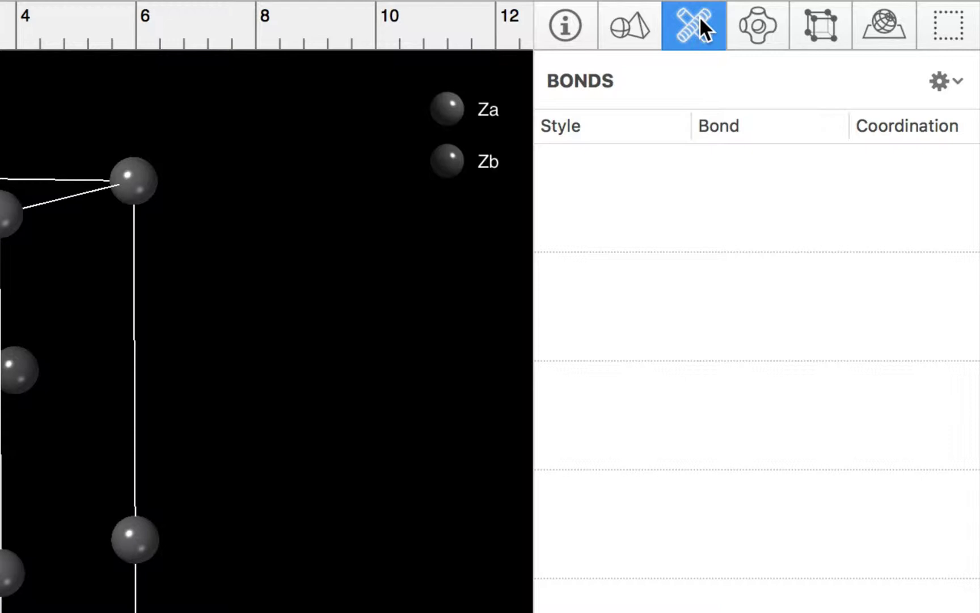
left_click(642, 30)
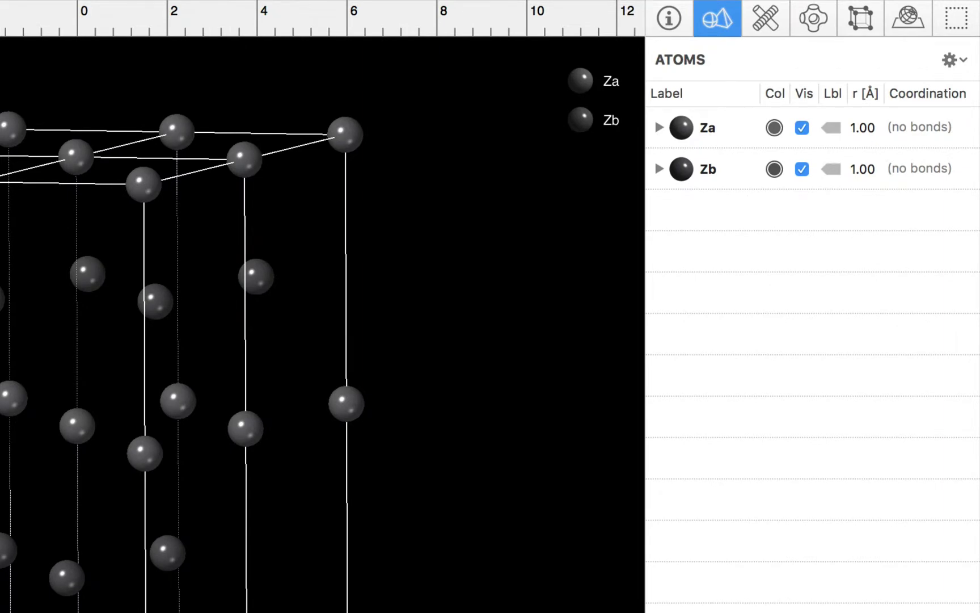
- Set the Za colour swatch to blue and the Zb colour swatch to magenta
left_click(775, 128)
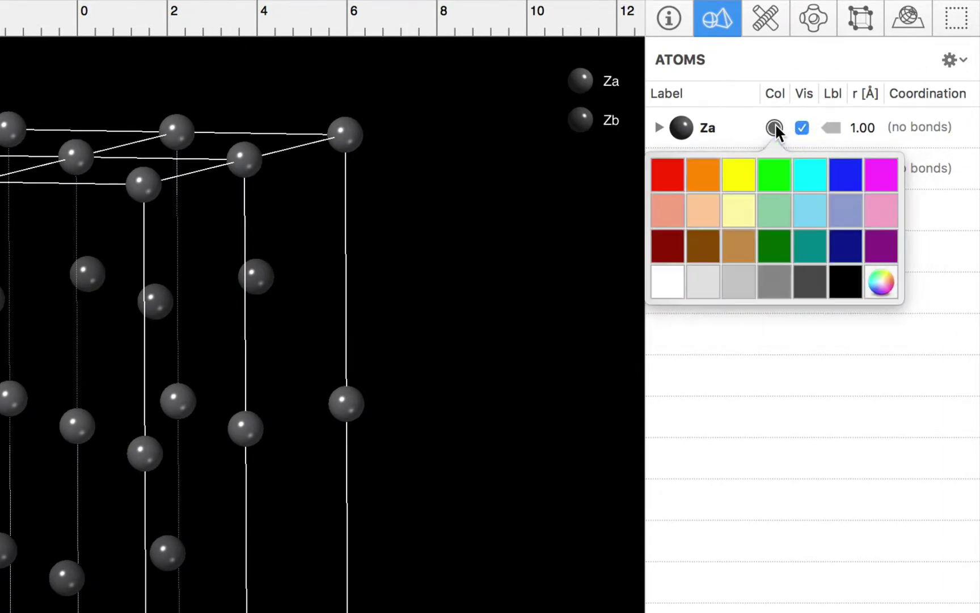
left_click(845, 175)
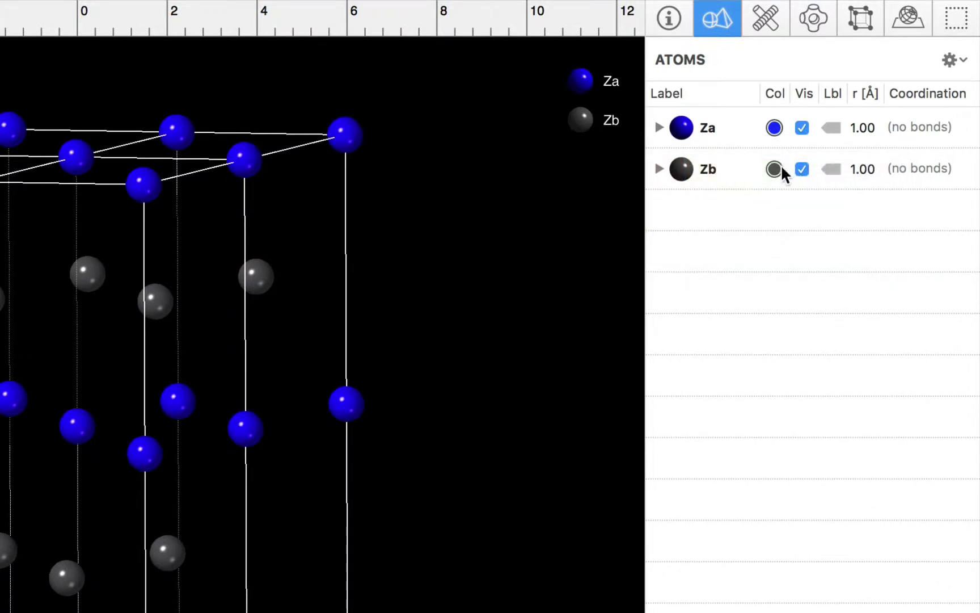
left_click(782, 167)
left_click(884, 215)
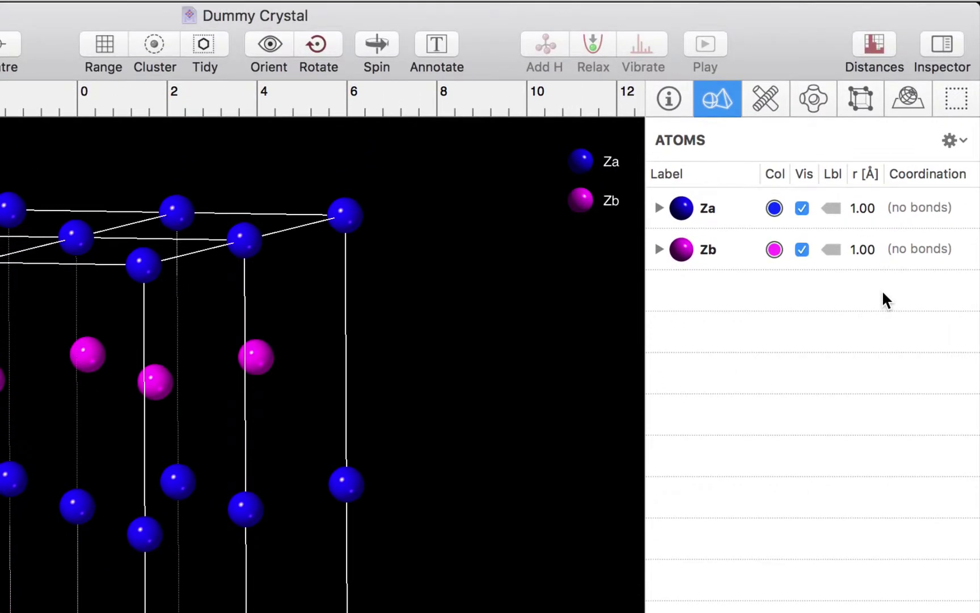
- Open the Za-to-Za,Zb distance histogram, enlarge it, and mark the 3.739 Å Za–Zb distance
left_click(877, 43)
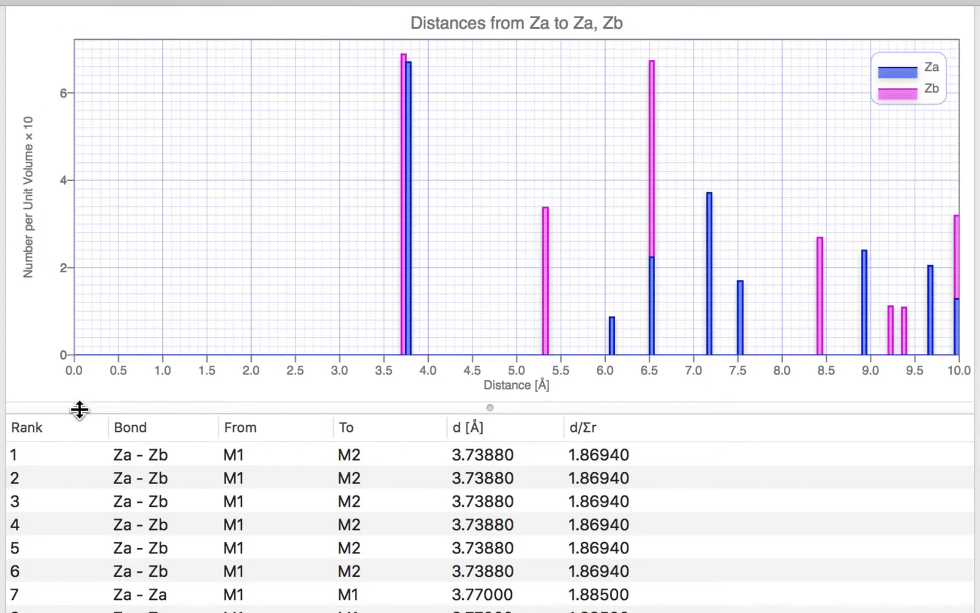
left_click_drag(79, 409, 79, 467)
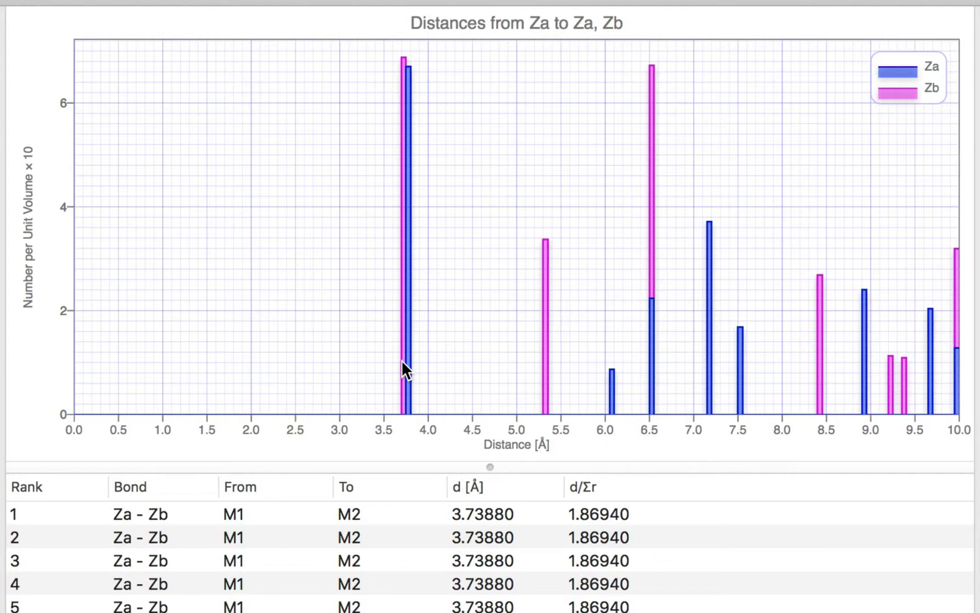
left_click(389, 515)
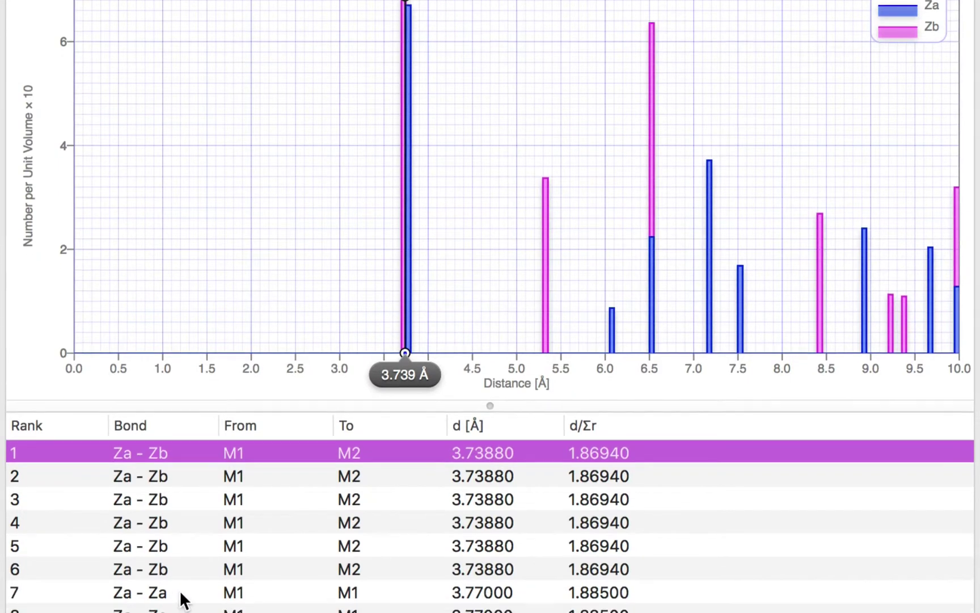
- Mark the 3.770 Å Za–Za distance, then the 5.31 Å Za–Zb distance on the histogram
left_click(180, 593)
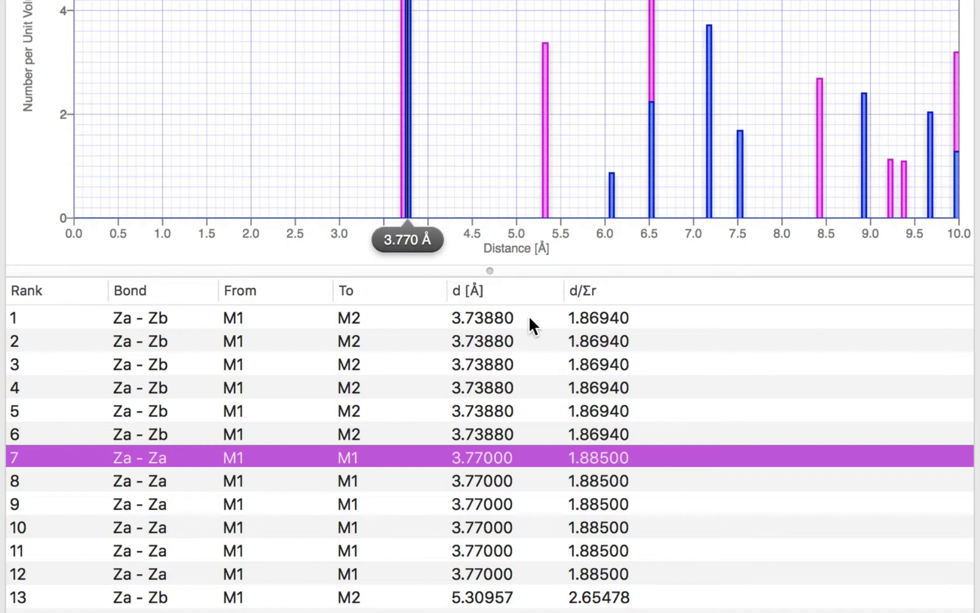
left_click(487, 598)
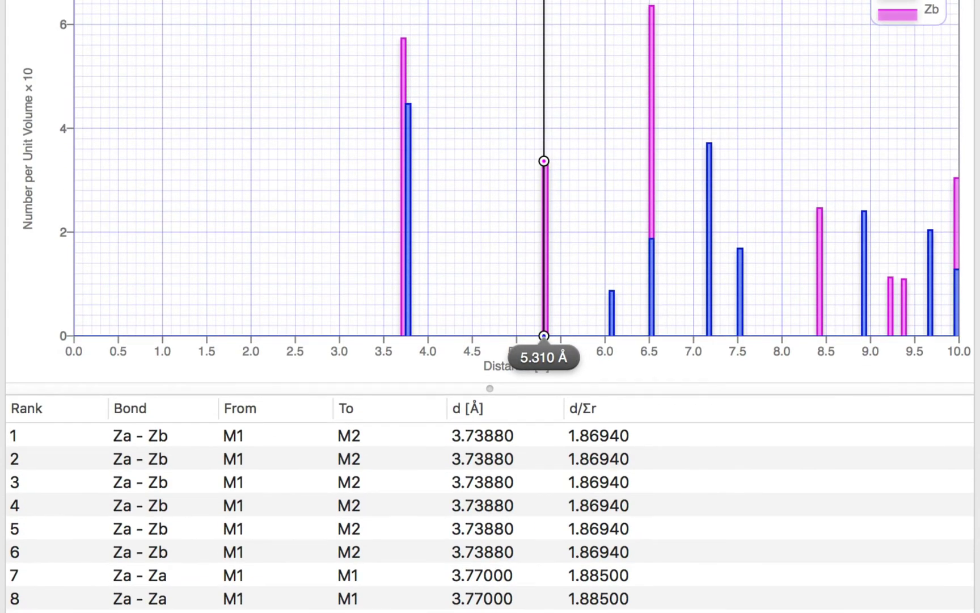
- Zoom in on the 3.74 Å Za–Zb and 3.77 Å Za–Za bars, then close the Distance Explorer
scroll(378, 273, "up", 5)
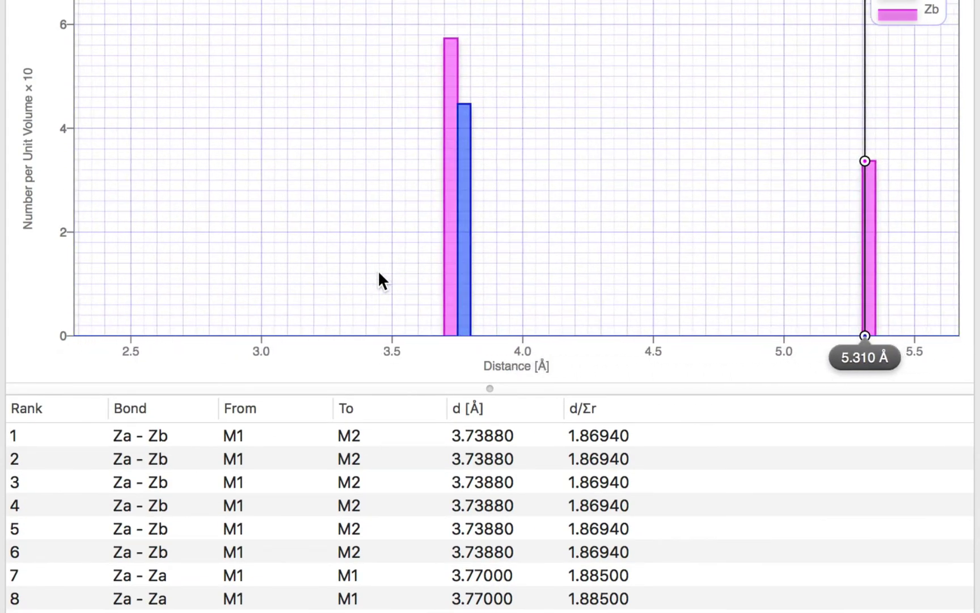
scroll(379, 276, "up", 3)
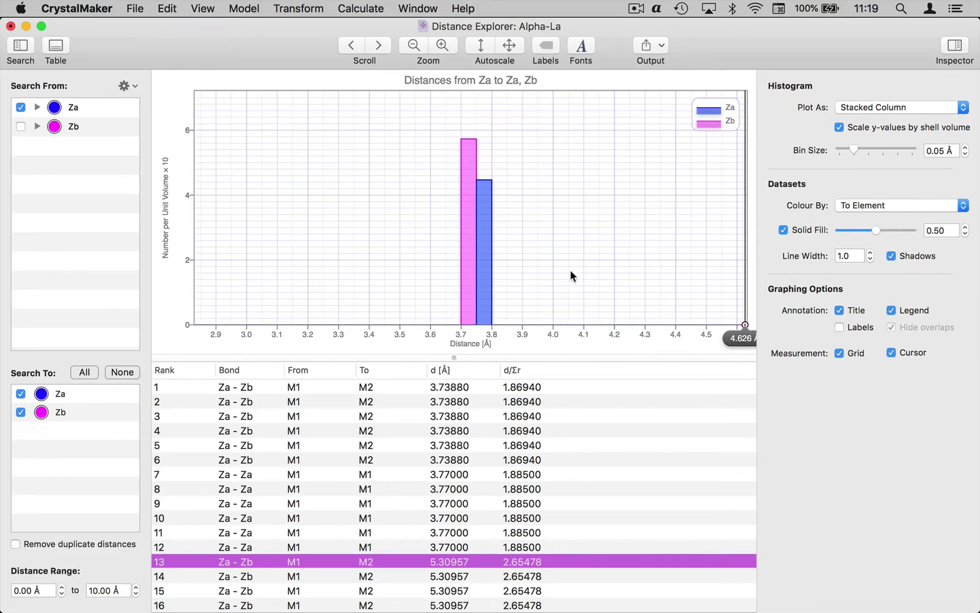
left_click(465, 237)
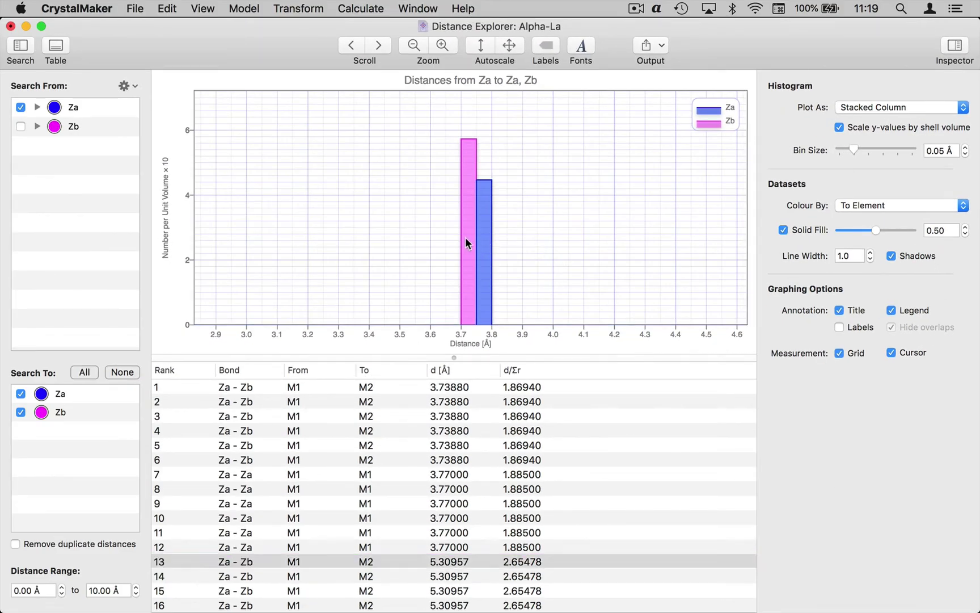
left_click(489, 261)
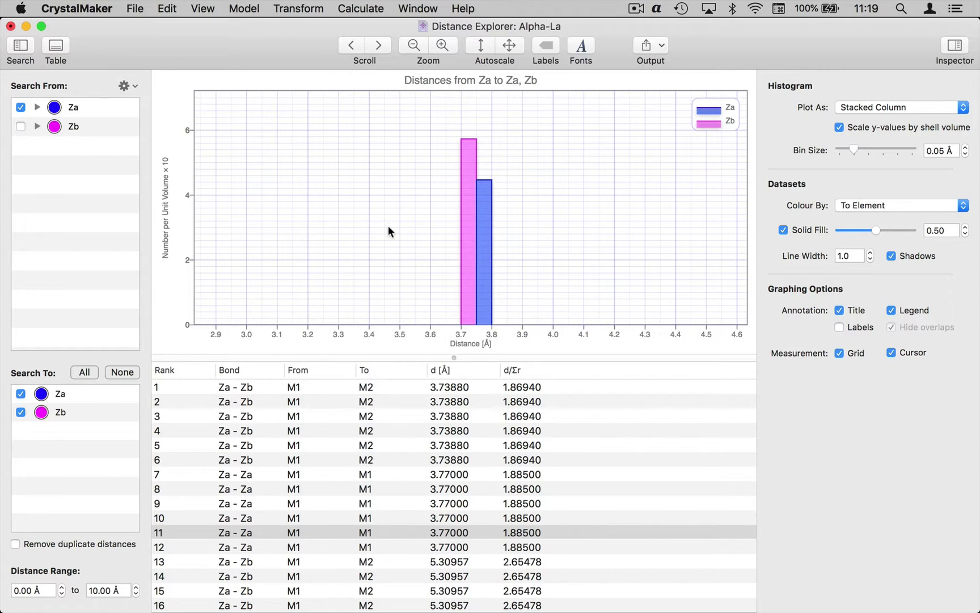
left_click(11, 26)
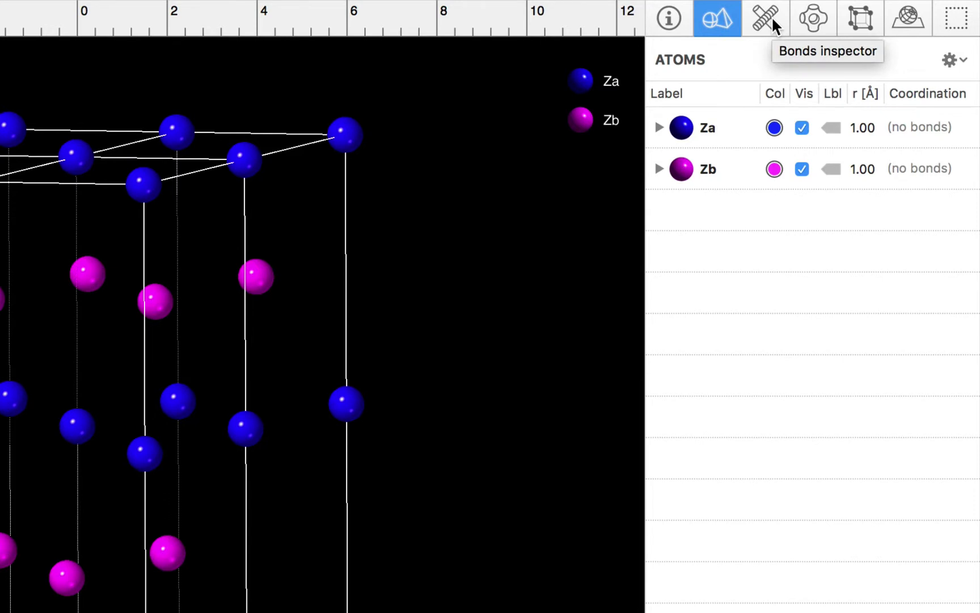
- Define a Za–Zb bond with a maximum length of 3.8 Å in the Bonds list
left_click(767, 19)
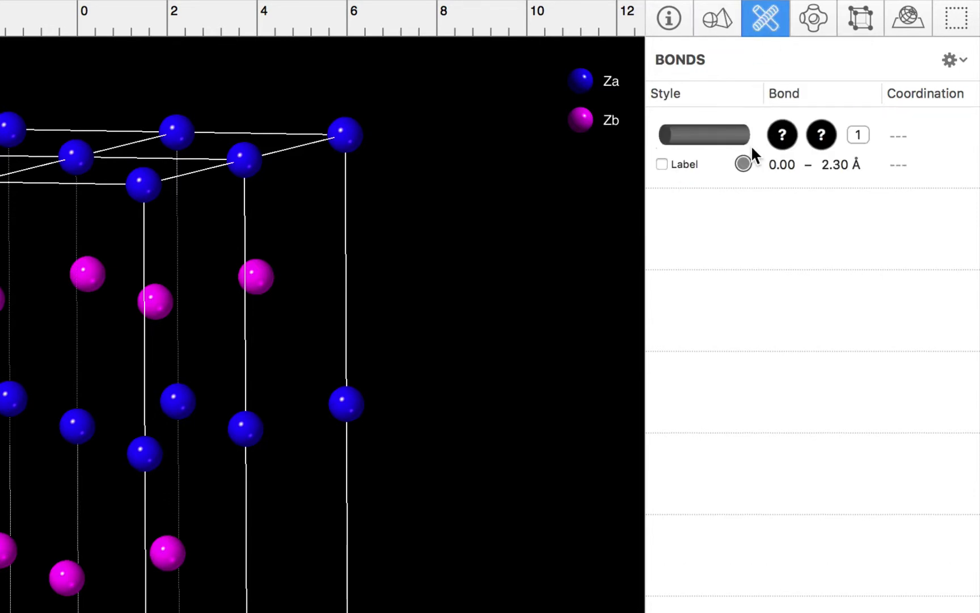
left_click(783, 135)
left_click(792, 81)
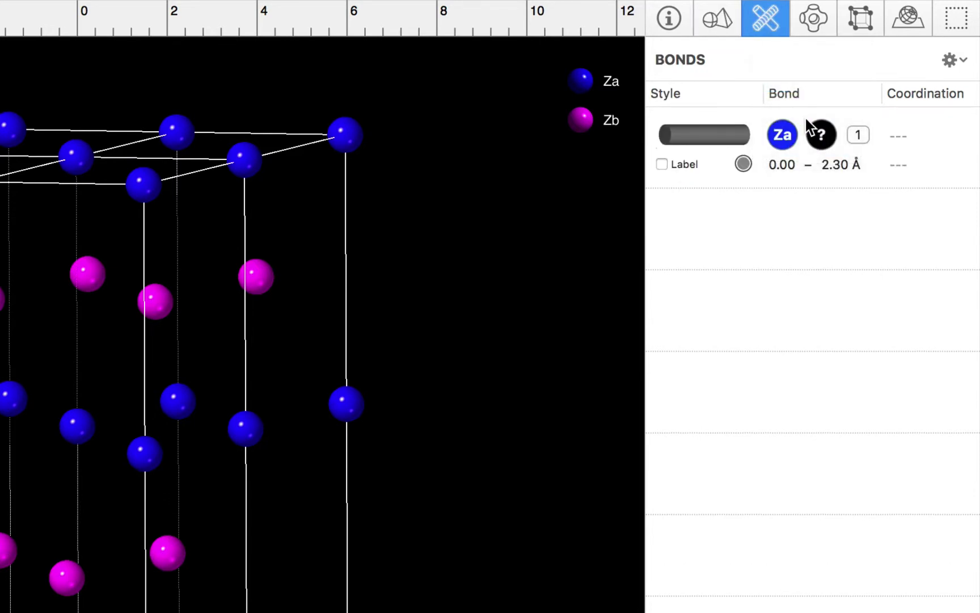
left_click(817, 134)
left_click(826, 108)
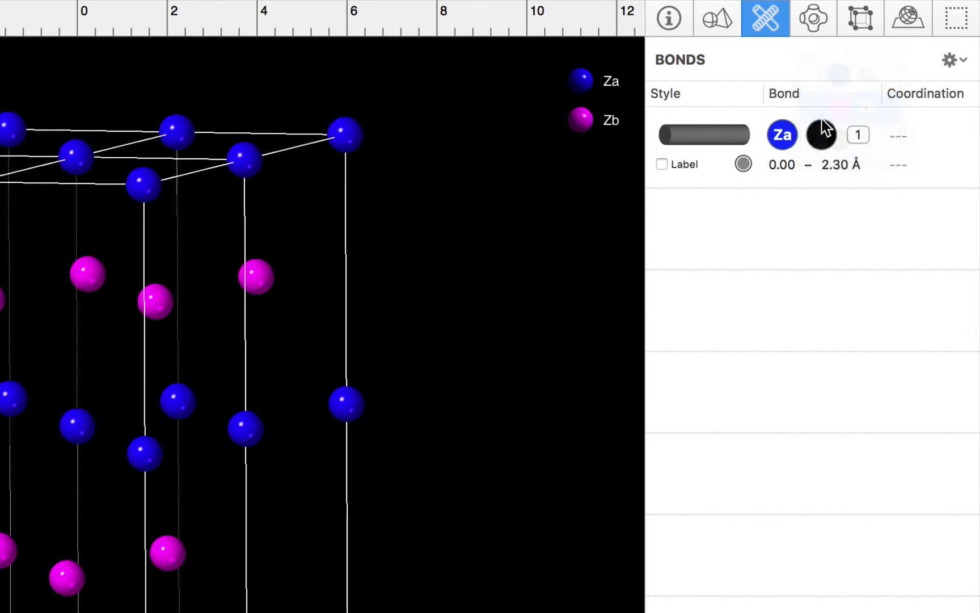
left_click(839, 166)
left_click(839, 167)
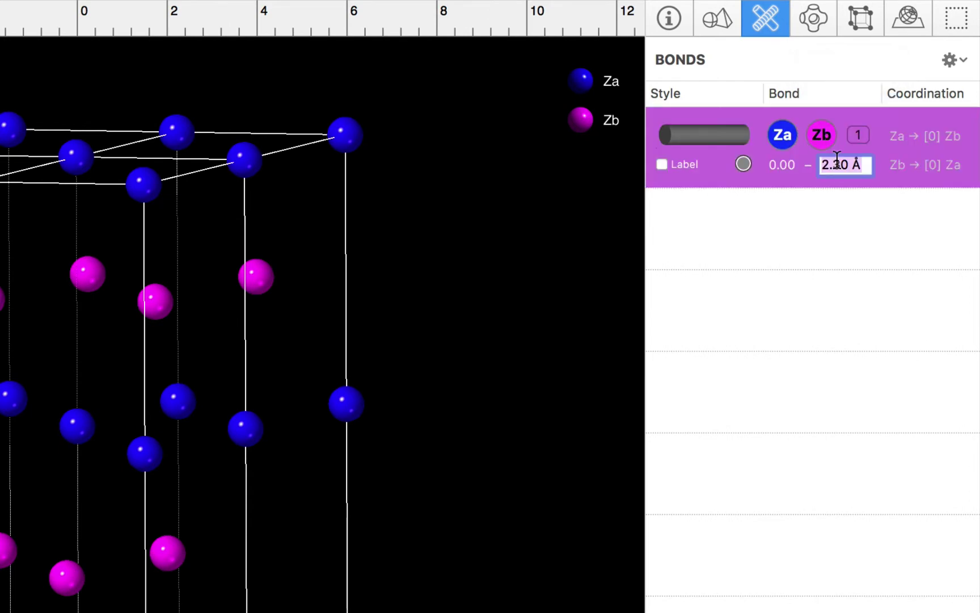
type("3.8")
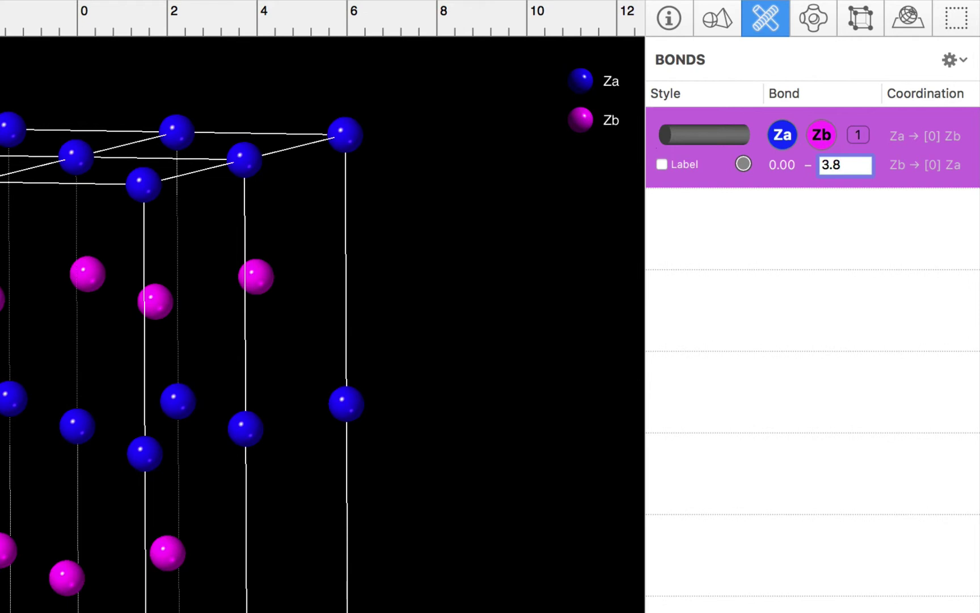
key("Return")
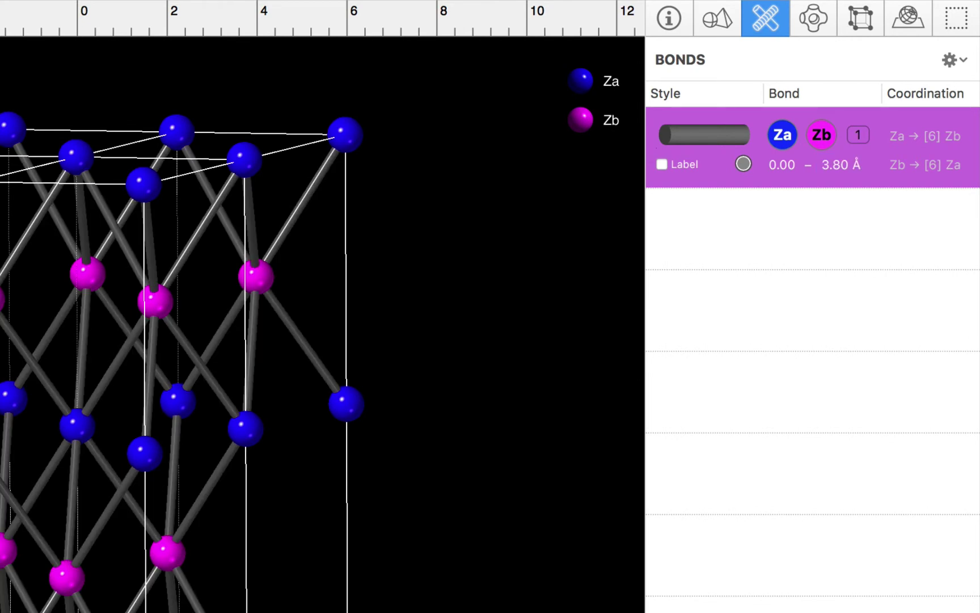
- Add a second bond type, Za–Za, with a maximum length of 3.8 Å
double_click(808, 223)
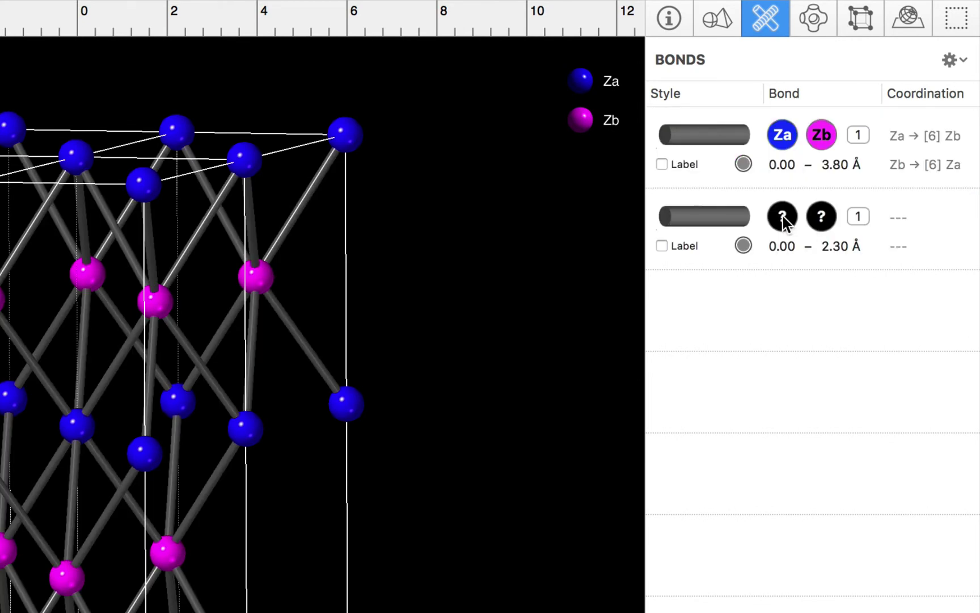
left_click(783, 216)
left_click(803, 164)
left_click(821, 215)
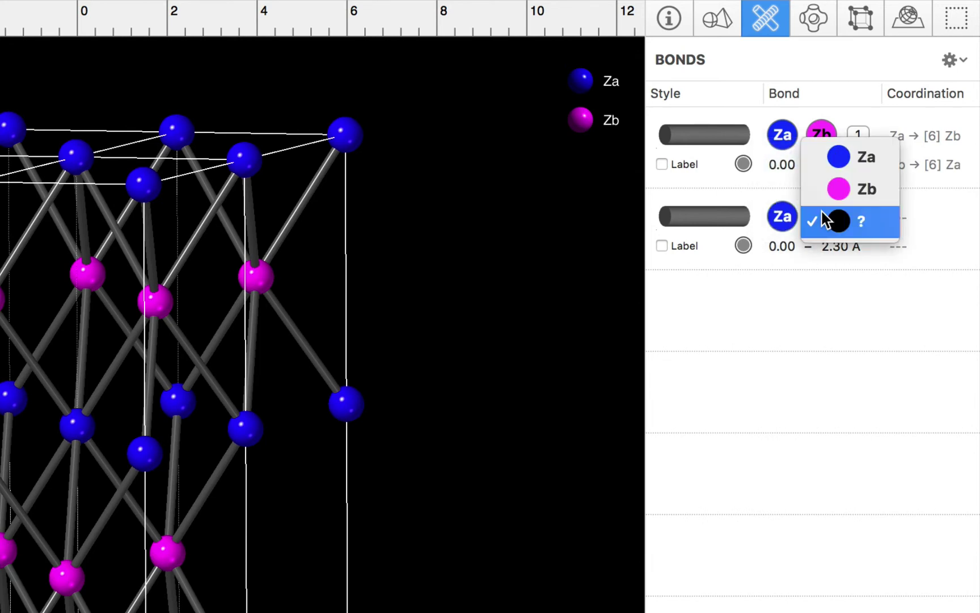
left_click(834, 164)
left_click(839, 250)
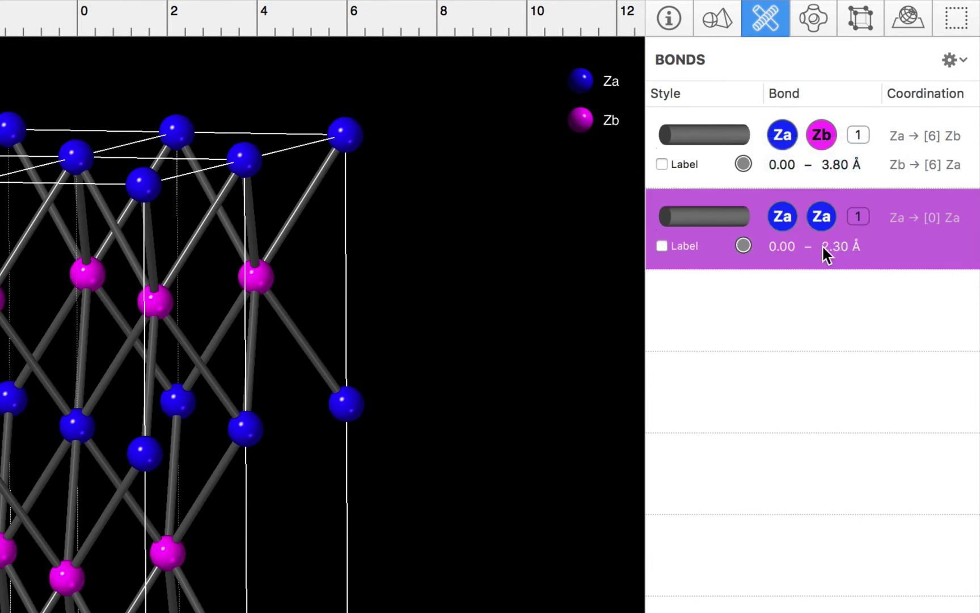
left_click(822, 244)
type("3.8")
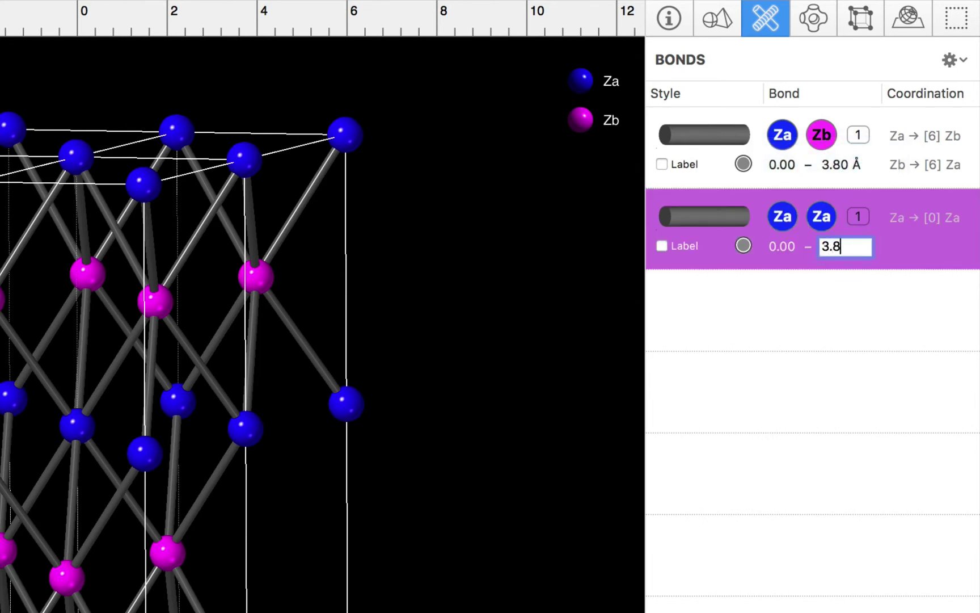
key("Return")
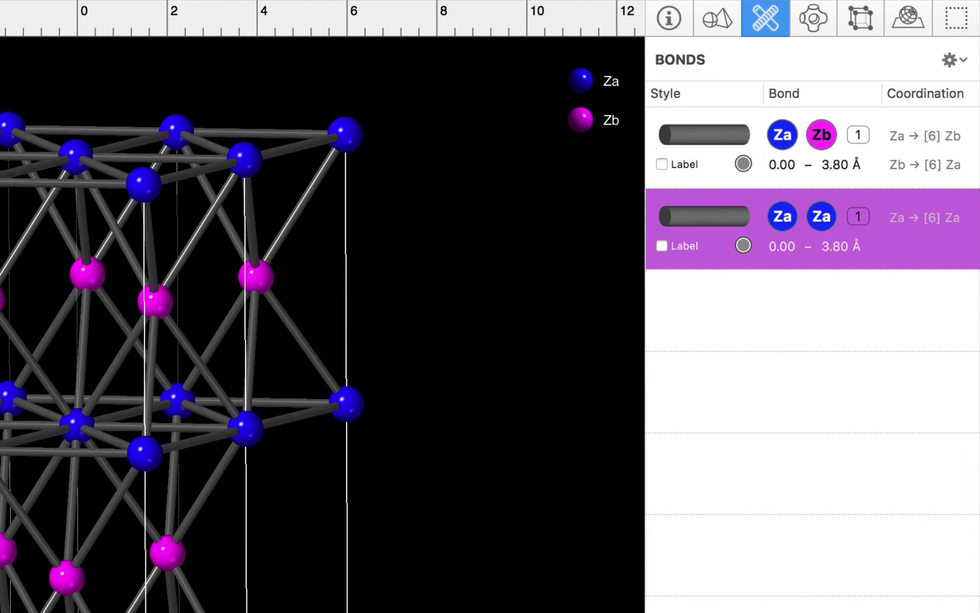
- Give both the Za–Za and Za–Zb bonds the 3D Auto Colour by Atom style
left_click(730, 216)
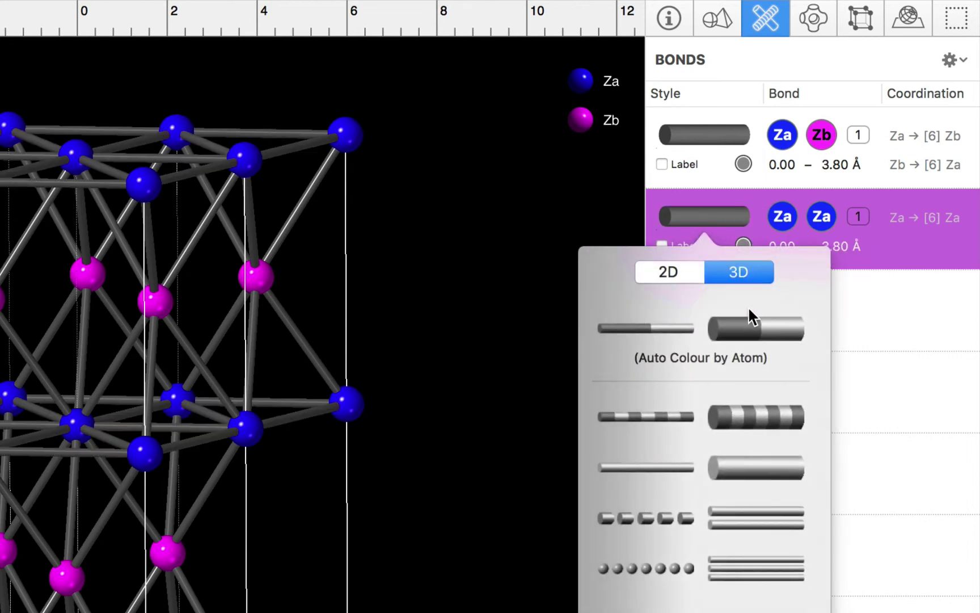
left_click(756, 331)
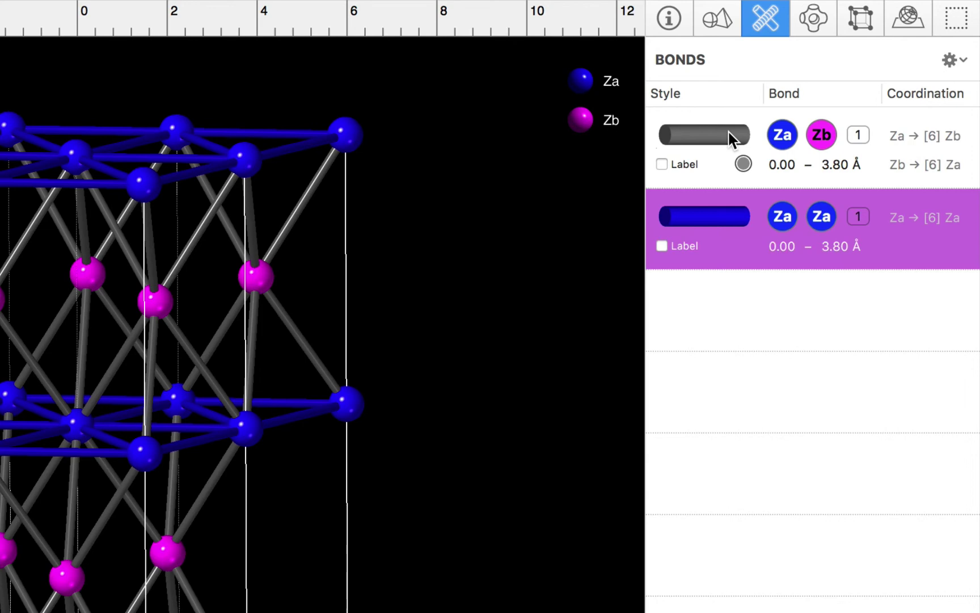
left_click(729, 130)
left_click(754, 246)
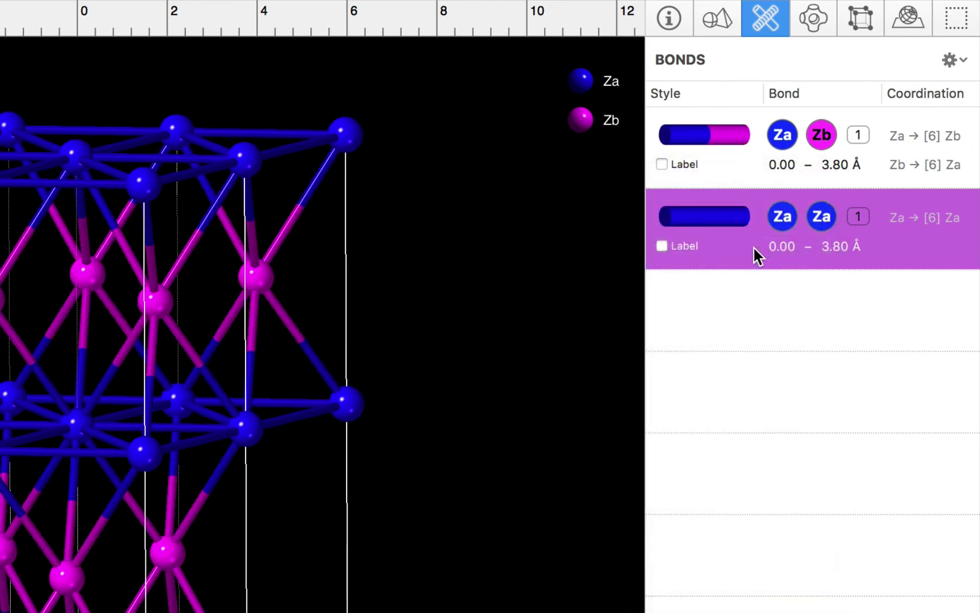